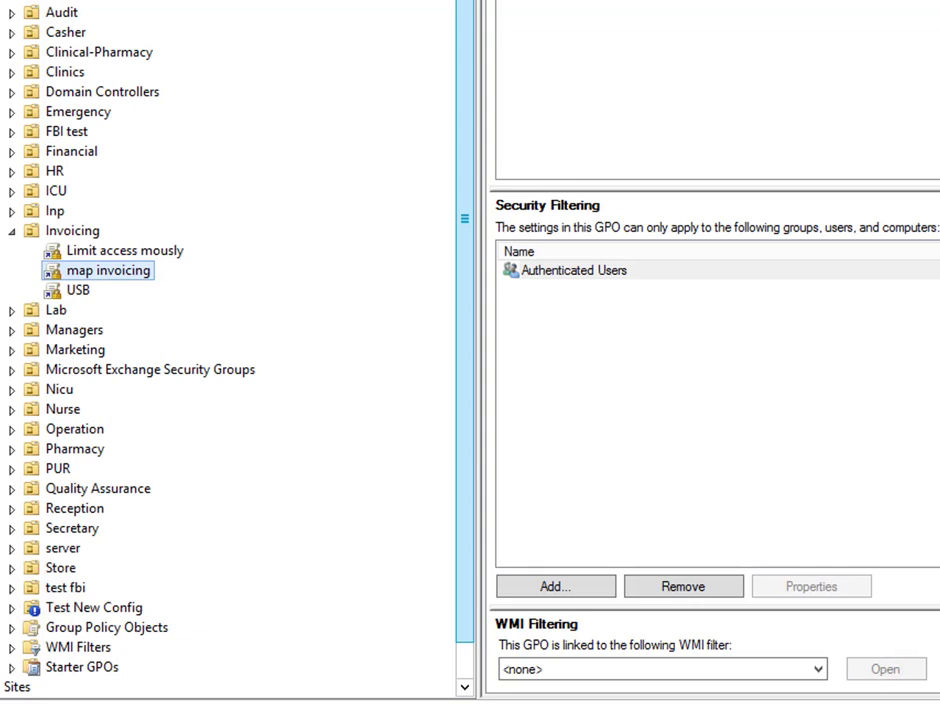
Collapse the Invoicing OU's linked GPOs in the console tree
left_click(12, 231)
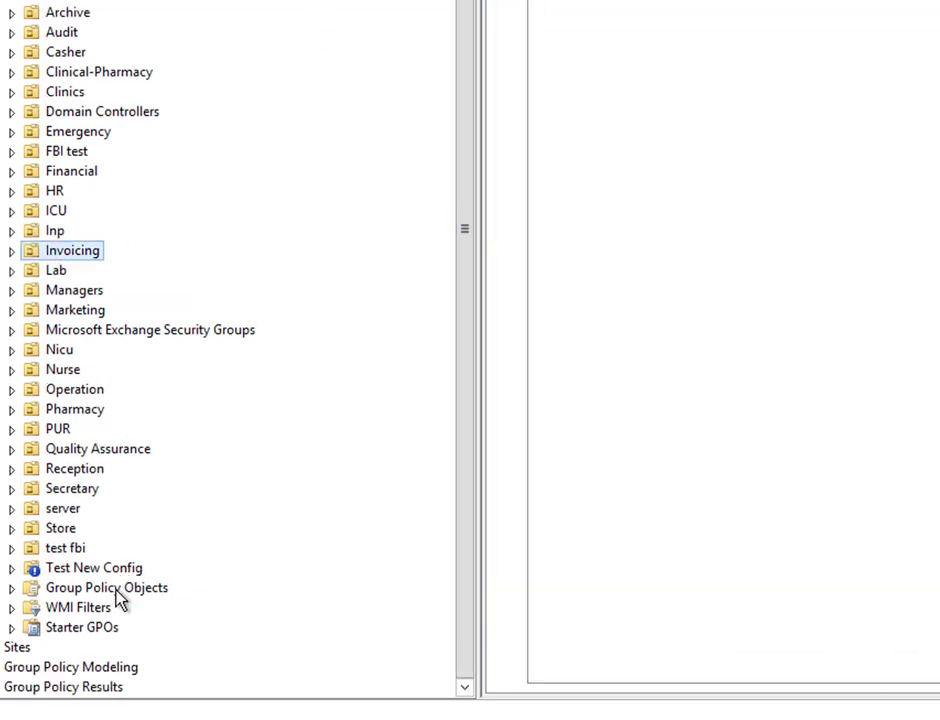
Under Group Policy Objects, create a new GPO named 'Local Administrator Password'
left_click(118, 598)
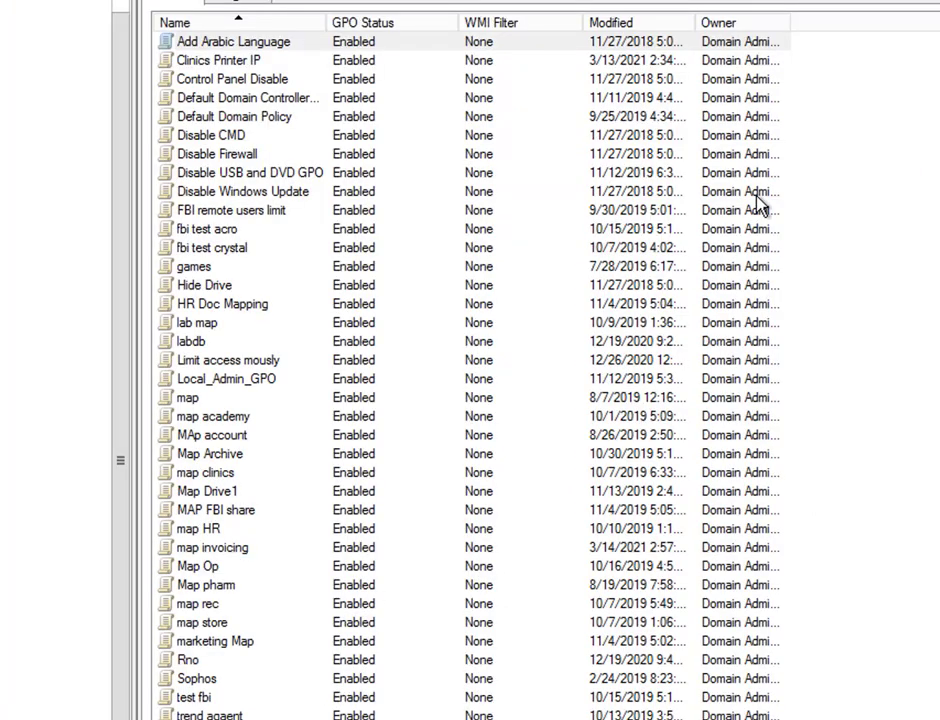
right_click(908, 97)
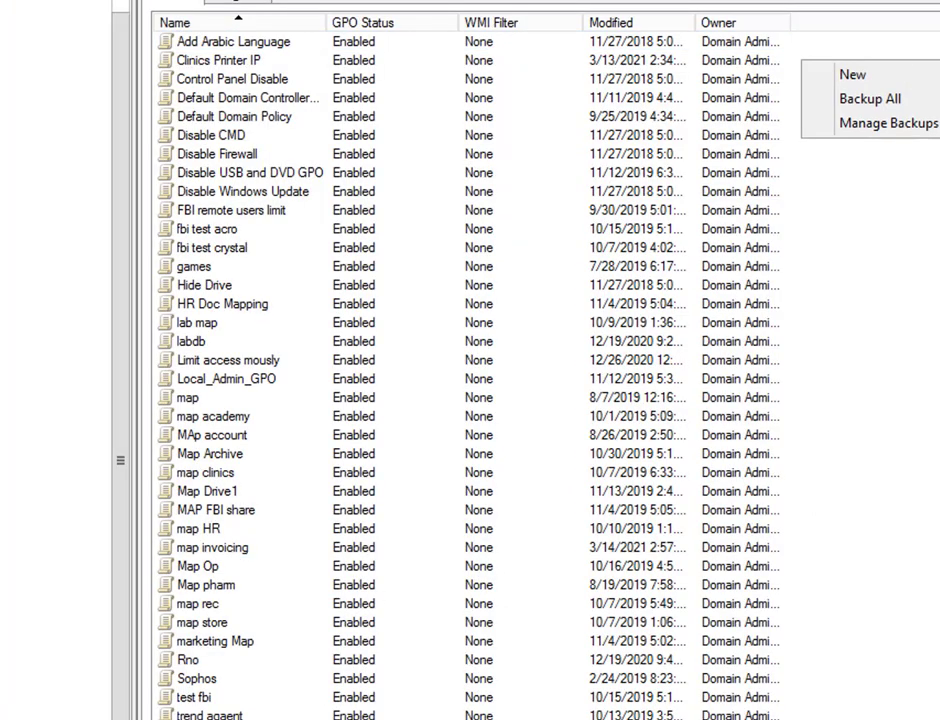
left_click(870, 76)
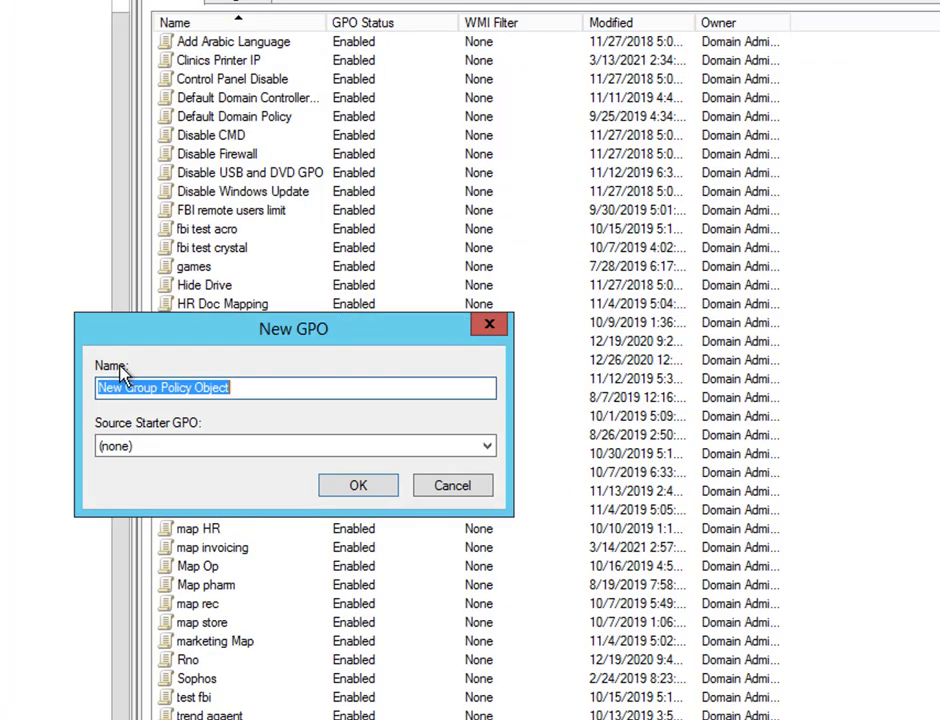
type("Loca")
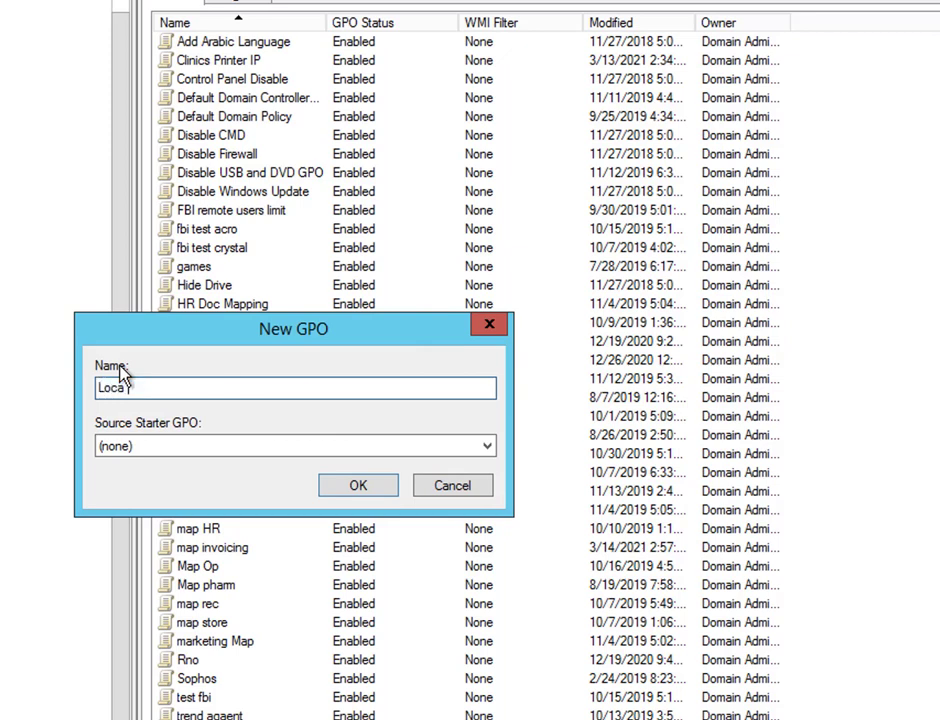
type("l Administrator ")
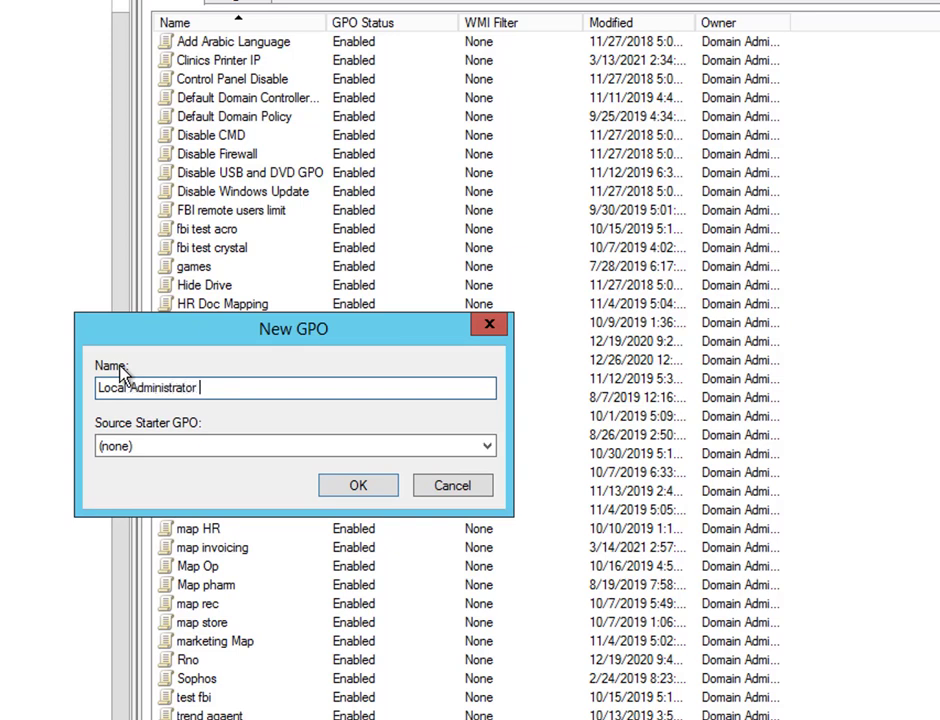
type("Password")
left_click(335, 488)
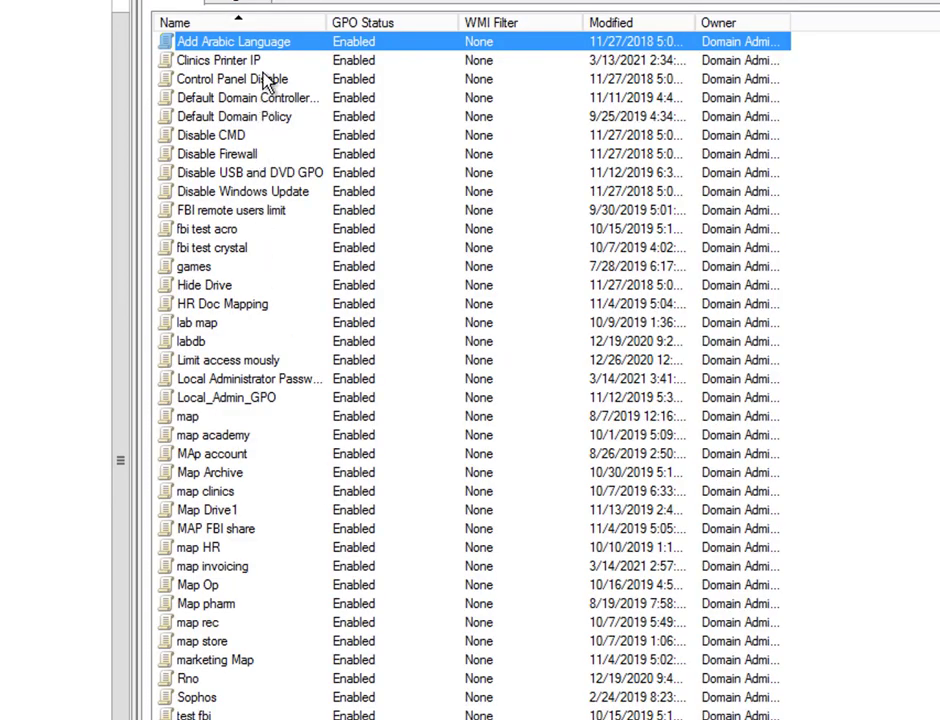
Open the Local Administrator Password GPO in the Group Policy Management Editor
left_click(274, 384)
right_click(276, 386)
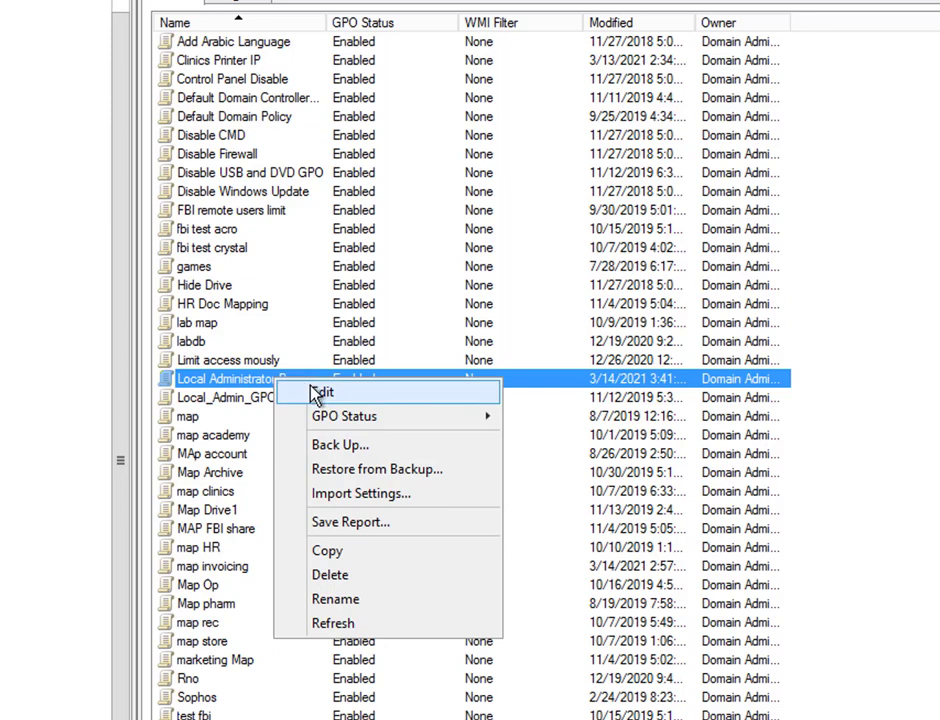
left_click(318, 392)
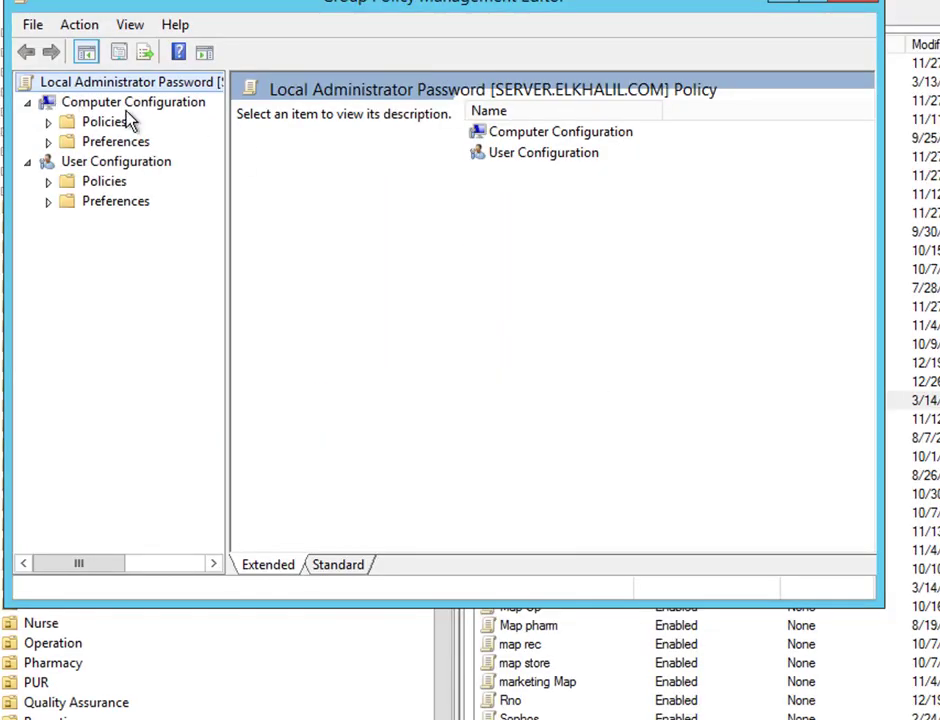
Add a new Local User item under Computer Preferences > Control Panel Settings > Local Users and Groups
left_click(47, 143)
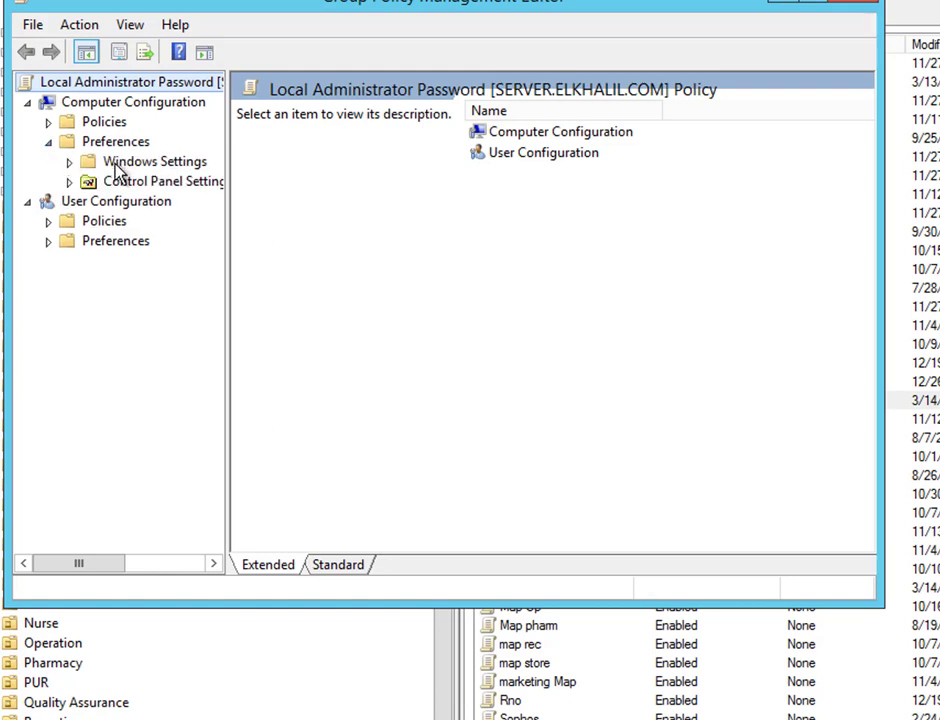
left_click(69, 183)
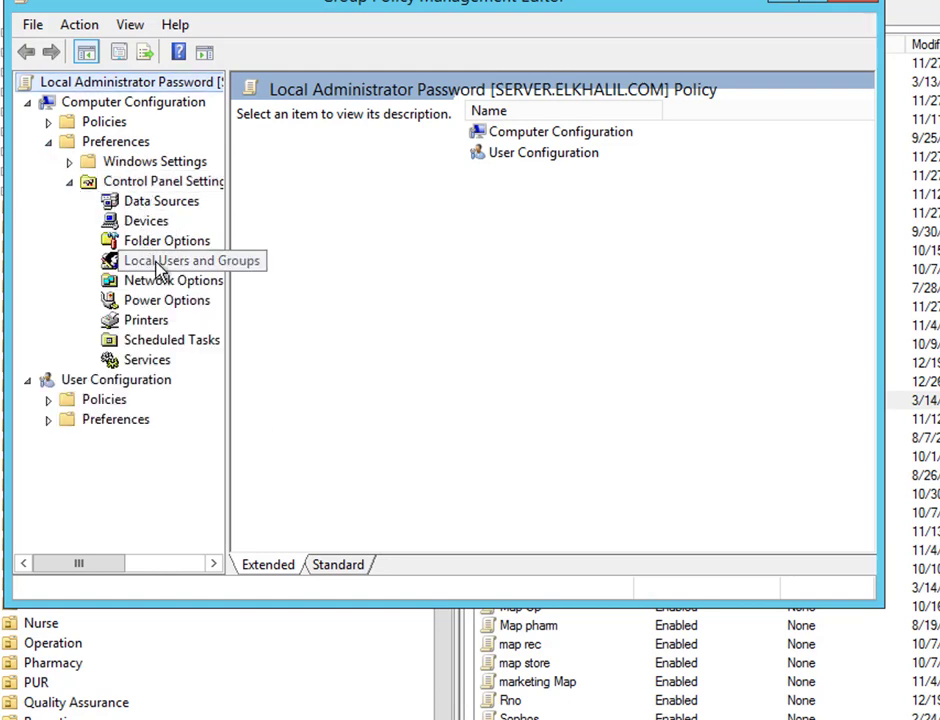
left_click(160, 264)
right_click(570, 253)
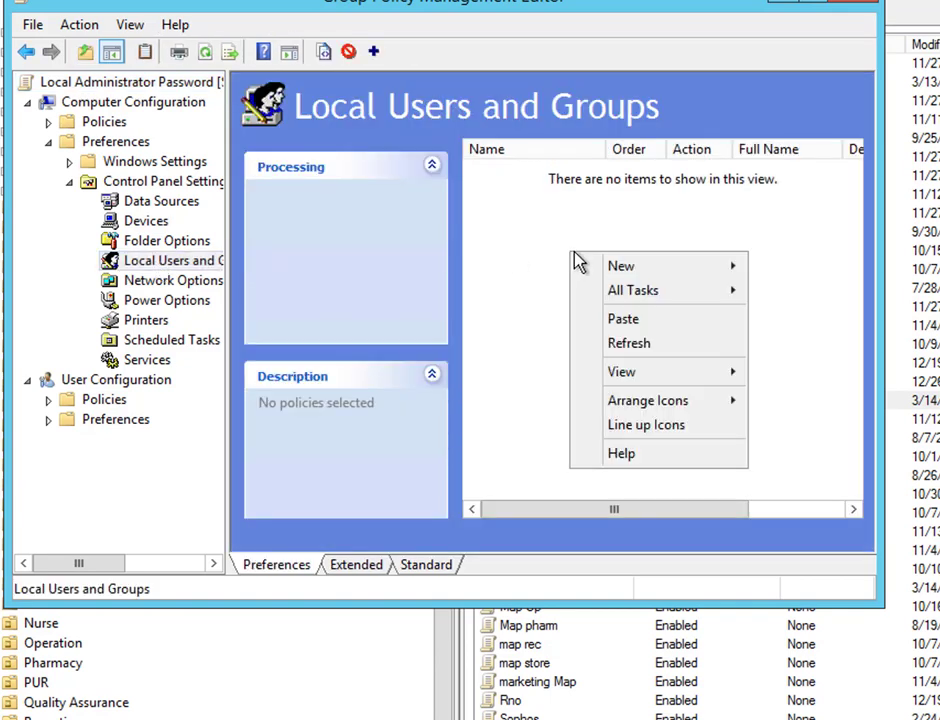
mouse_move(613, 266)
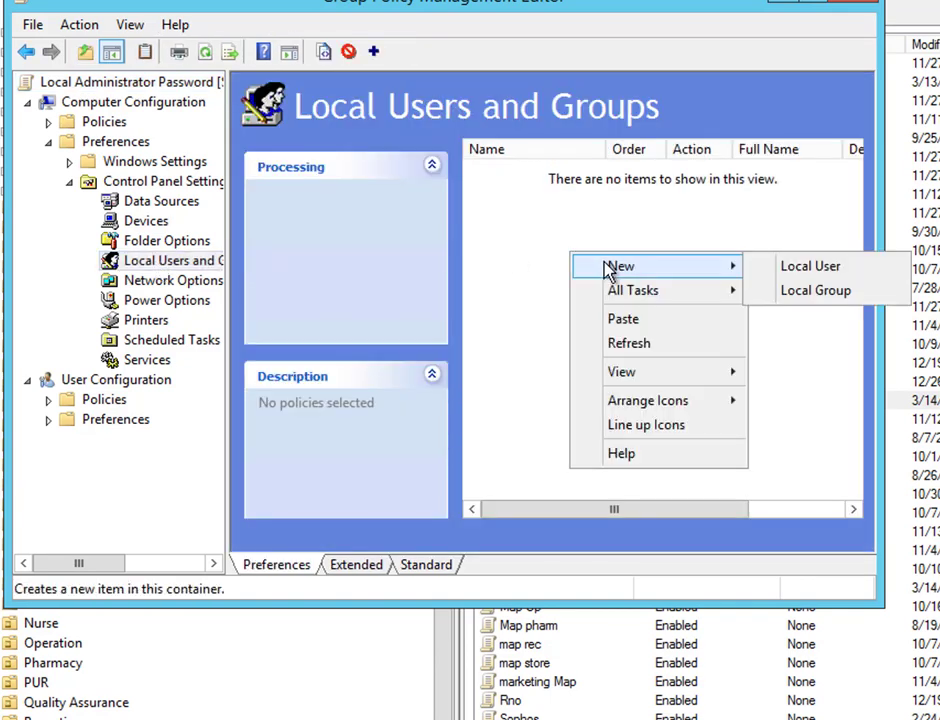
left_click(796, 268)
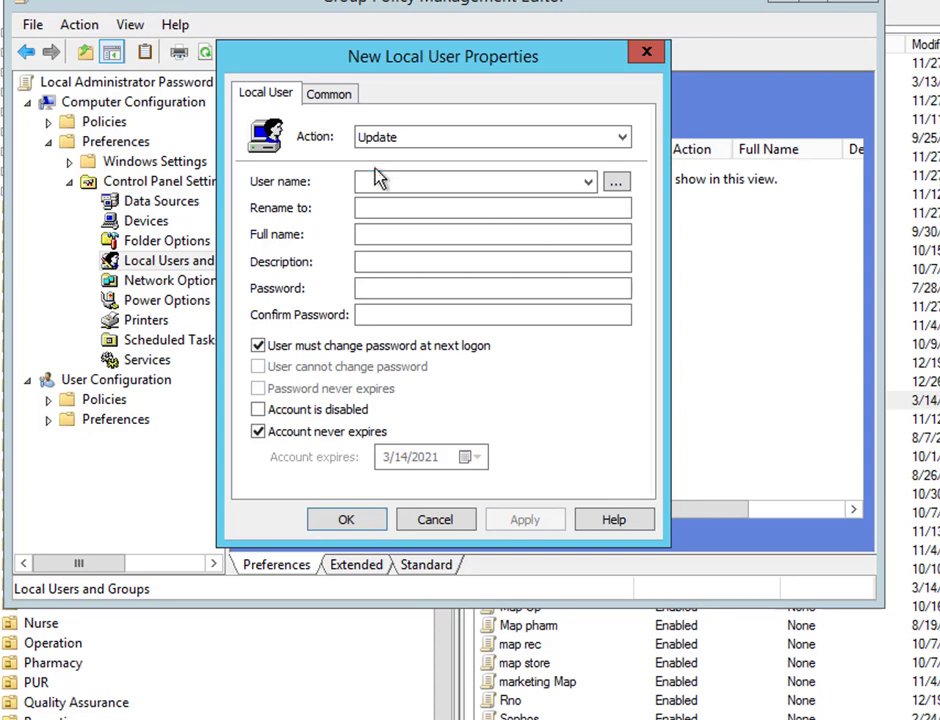
Set the local user's name to Administrator
left_click(394, 186)
type("Adm")
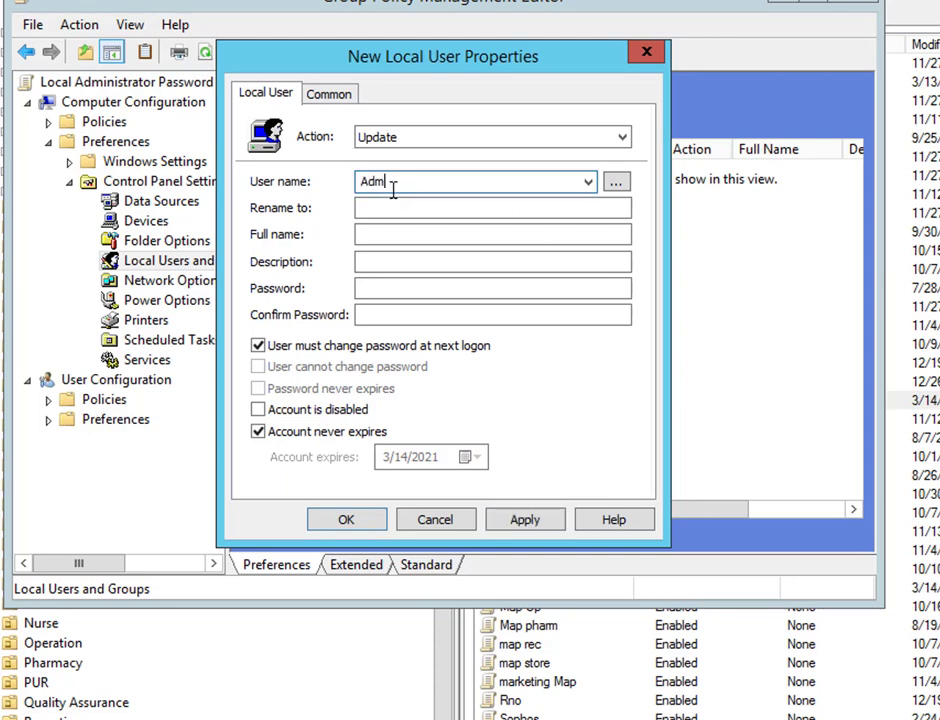
type("inis")
key("BackSpace")
key("BackSpace")
key("BackSpace")
key("BackSpace")
key("BackSpace")
key("BackSpace")
key("BackSpace")
type("Administrator")
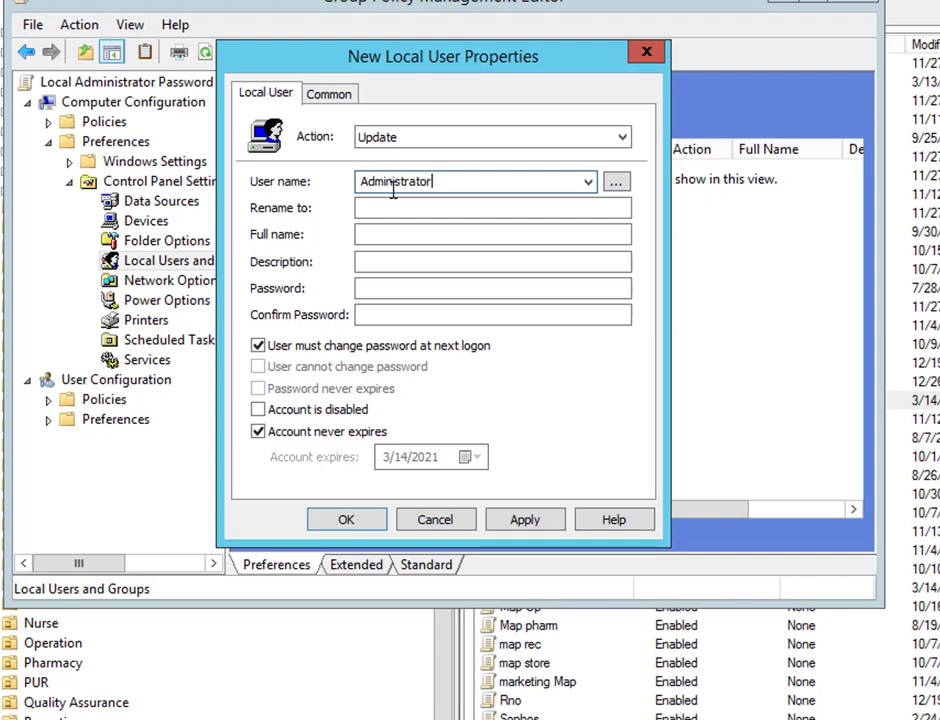
key("Tab")
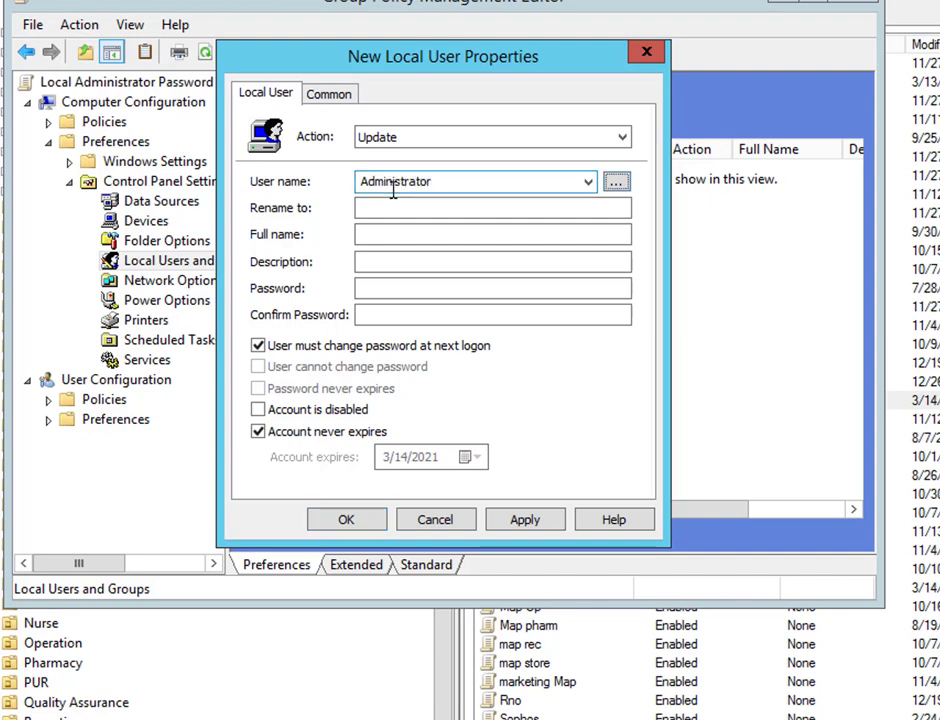
Enter and confirm the new password, clear 'must change password', enable 'Password never expires', and save
left_click(392, 290)
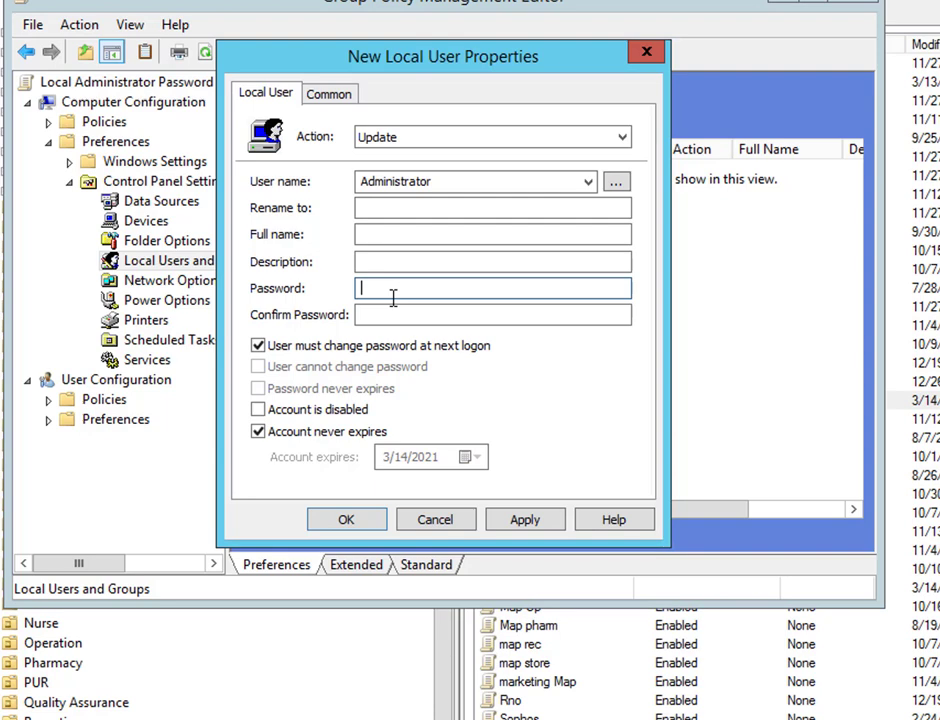
type("P@ssw0rd12345")
key("Tab")
type("P@ssw")
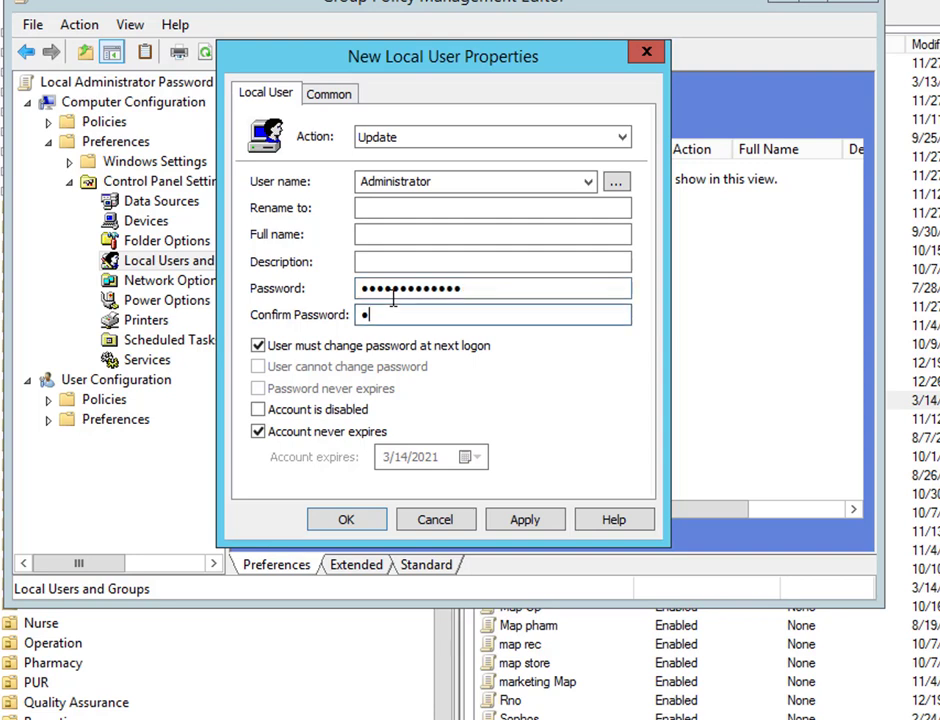
type("ord12345")
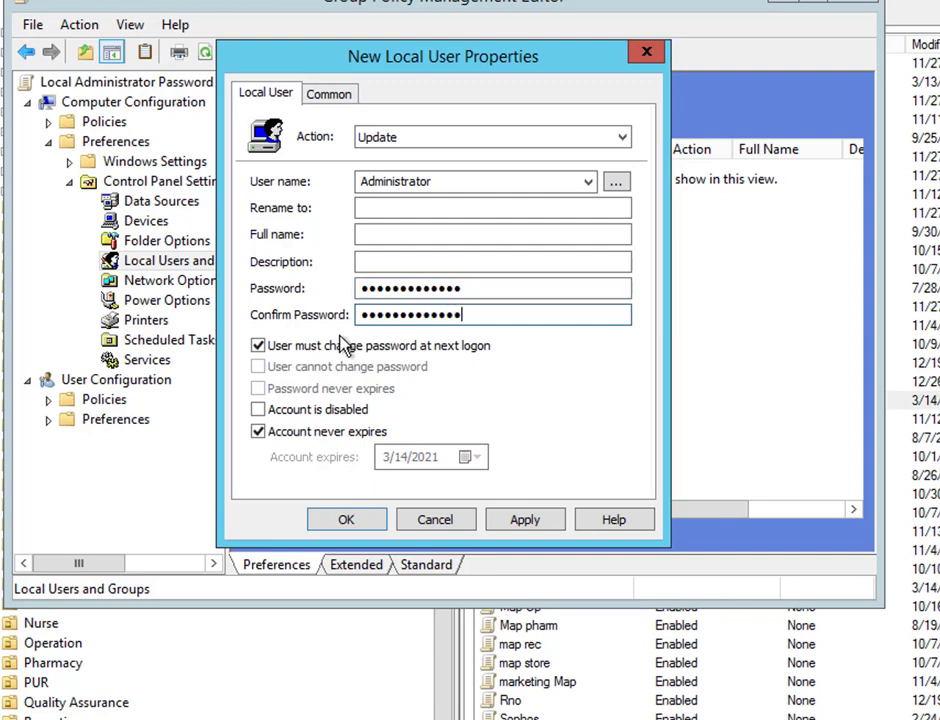
left_click(300, 349)
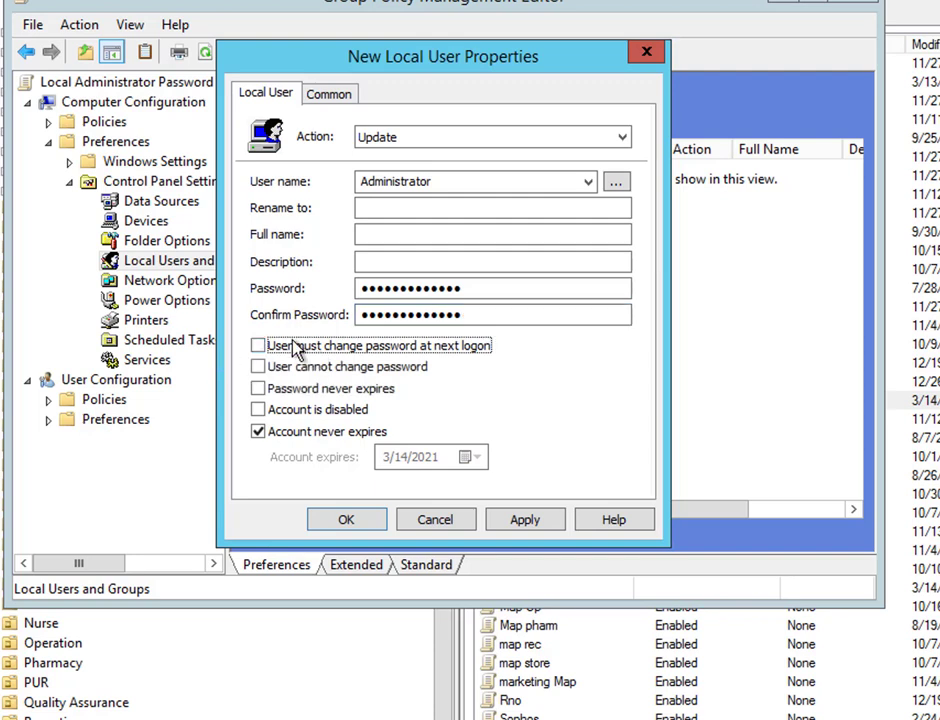
left_click(279, 390)
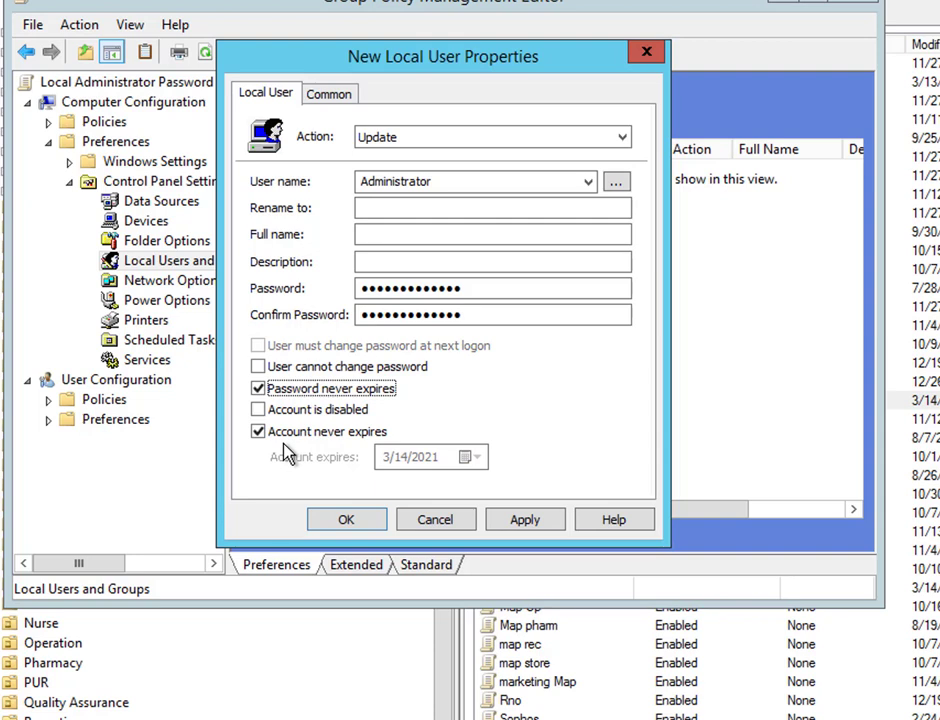
left_click(346, 521)
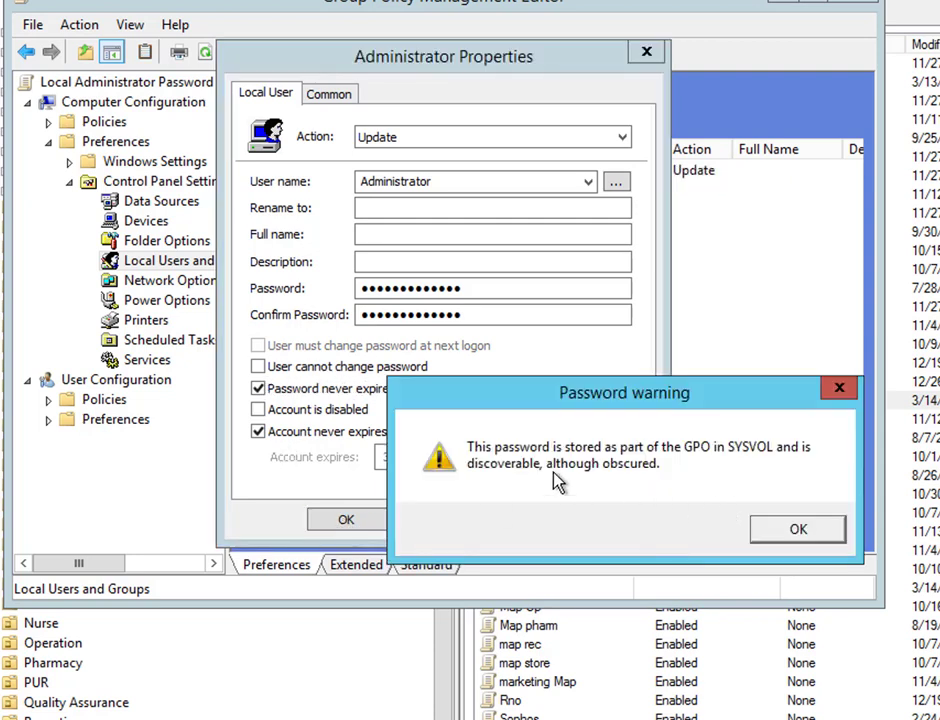
Accept the stored-password warning and close the Group Policy Management Editor
left_click(798, 530)
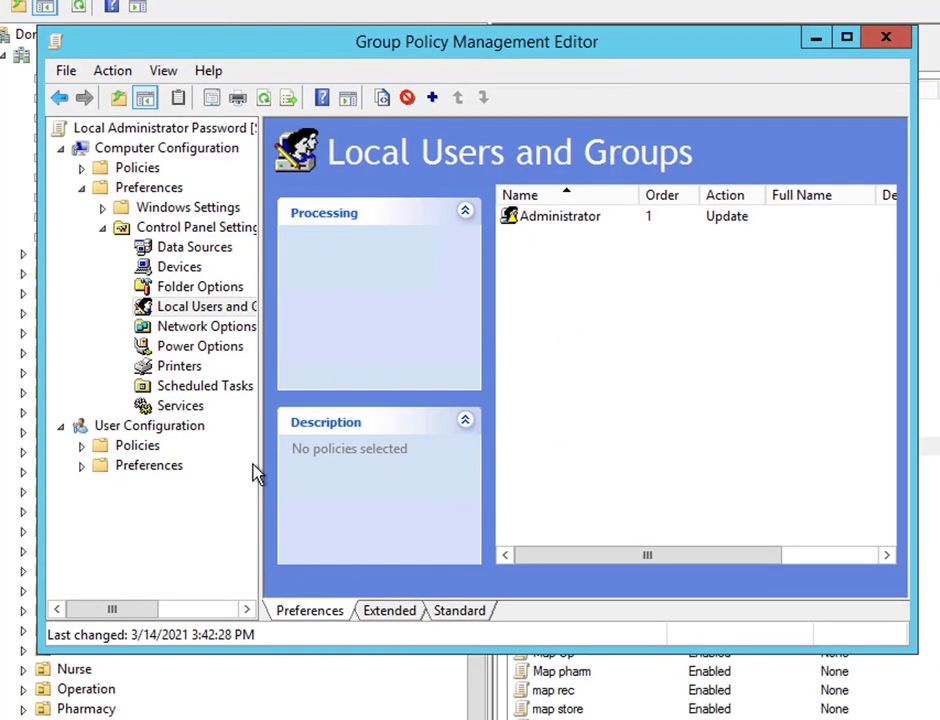
left_click(884, 40)
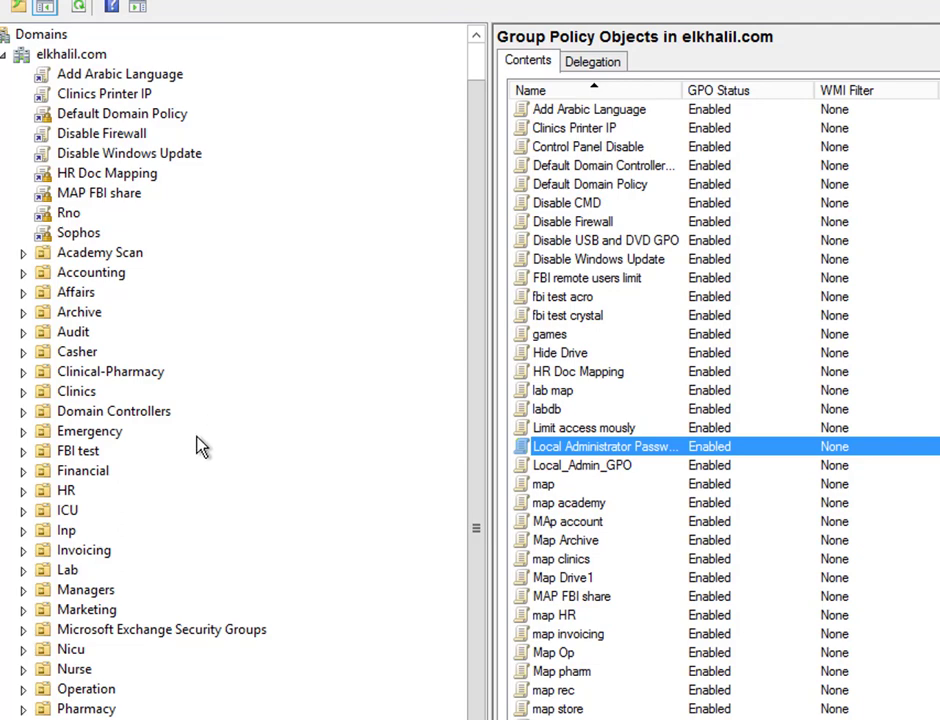
Link the Local Administrator Password GPO to the Clinics OU and mark the link Enforced
right_click(63, 391)
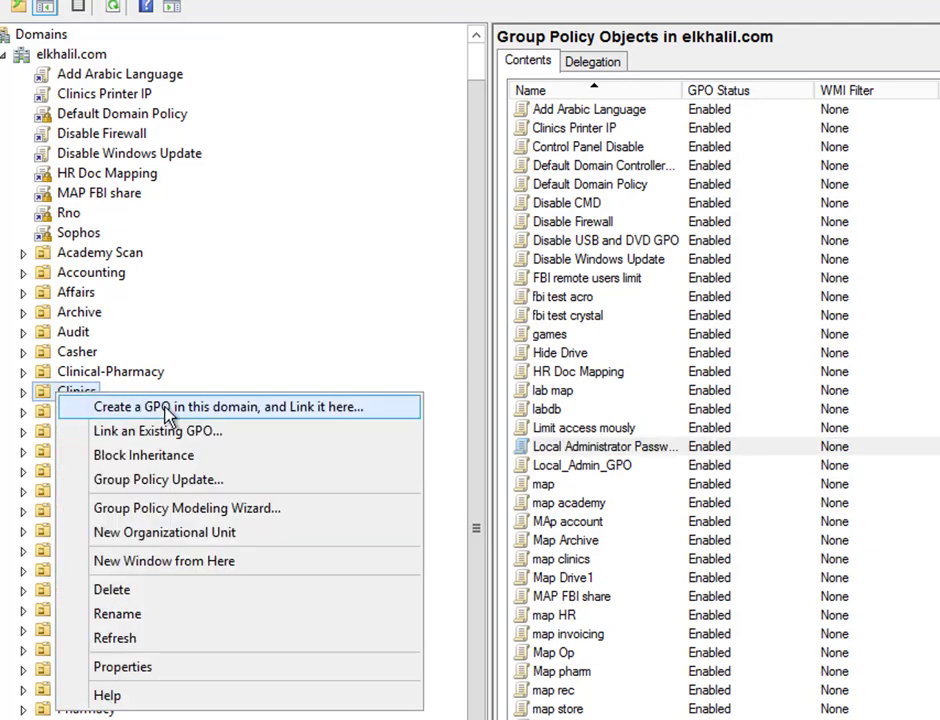
left_click(170, 432)
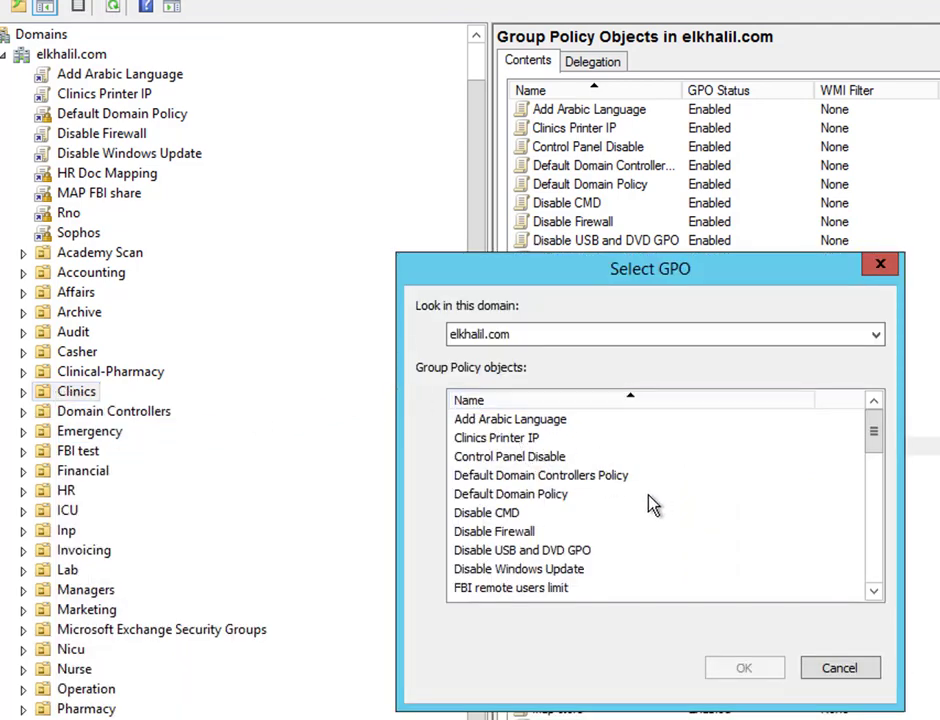
scroll(470, 540, "down", 1)
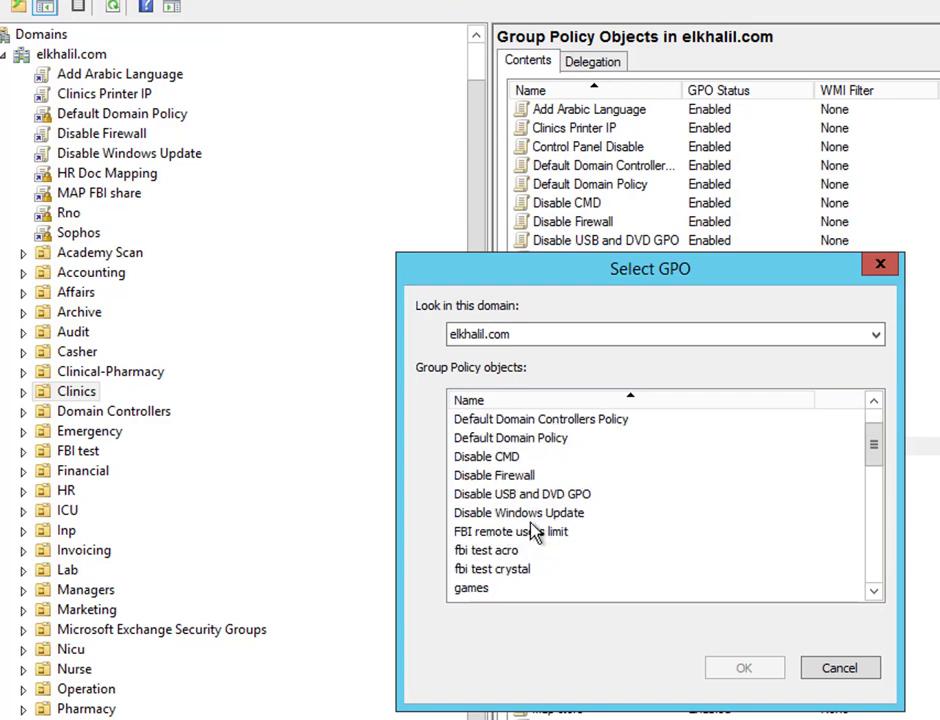
scroll(489, 508, "down", 1)
scroll(489, 508, "down", 2)
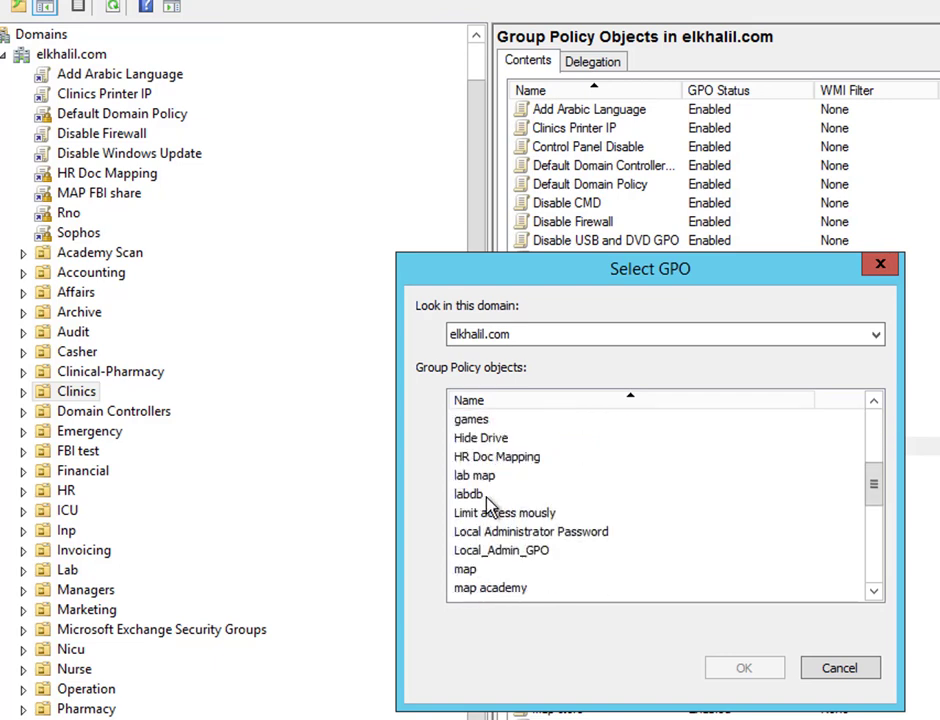
left_click(578, 534)
left_click(744, 669)
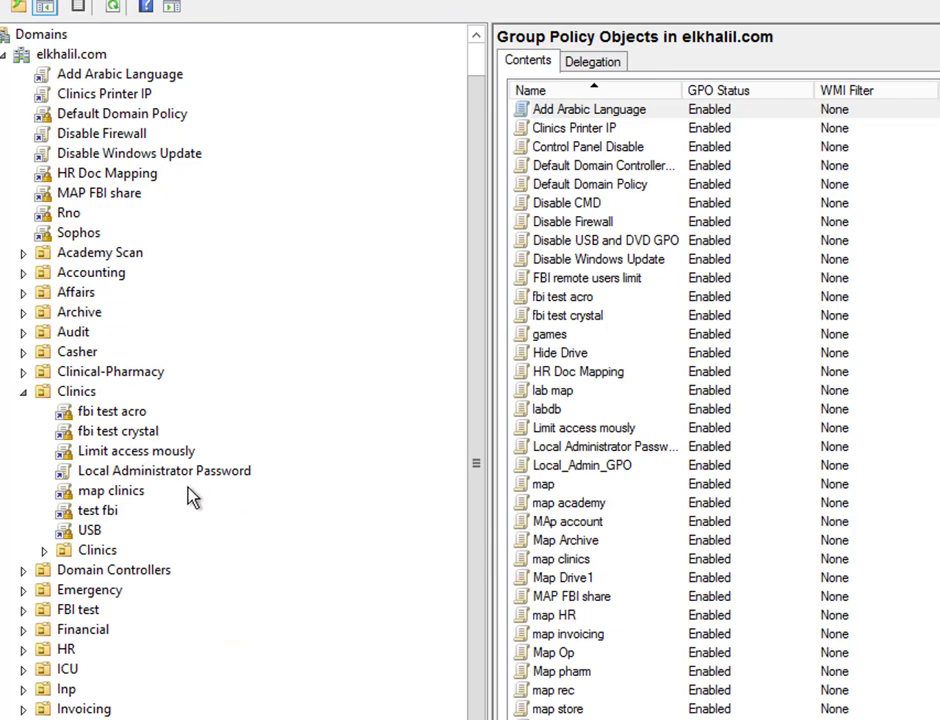
right_click(204, 478)
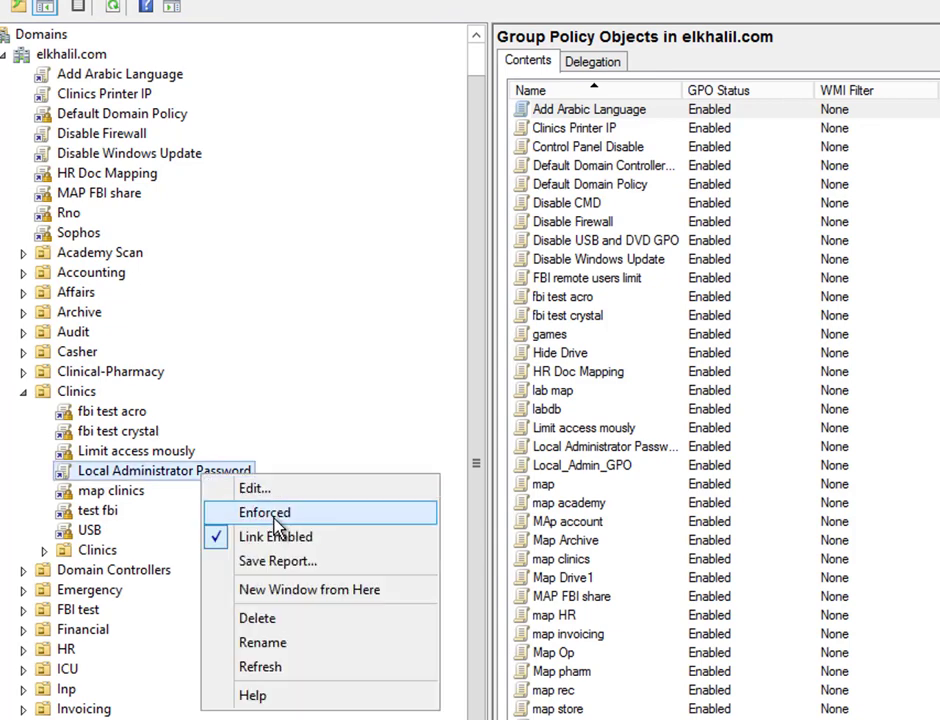
left_click(275, 521)
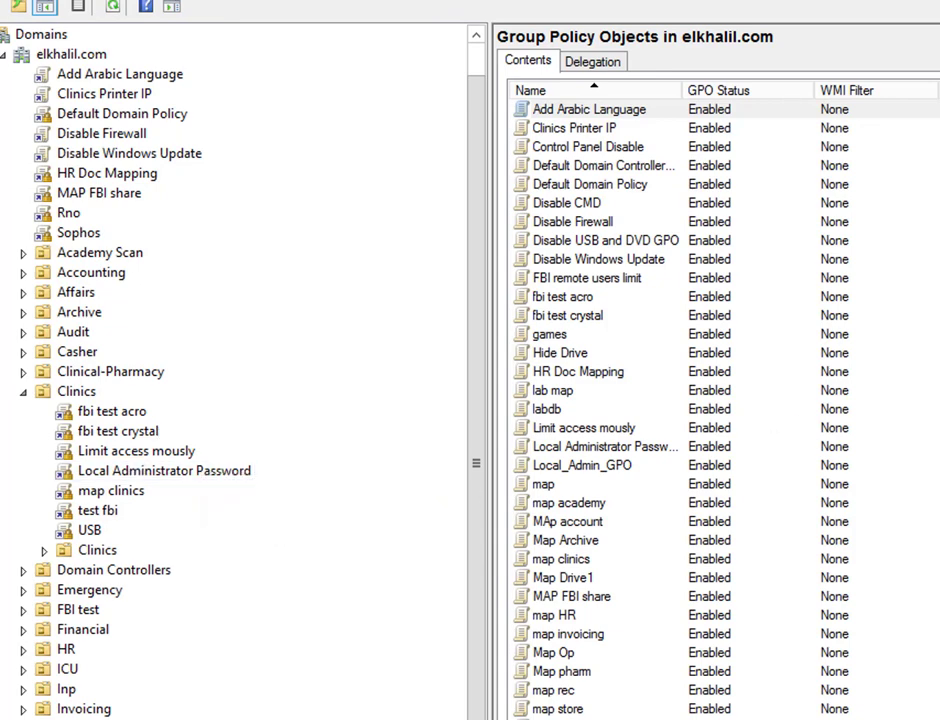